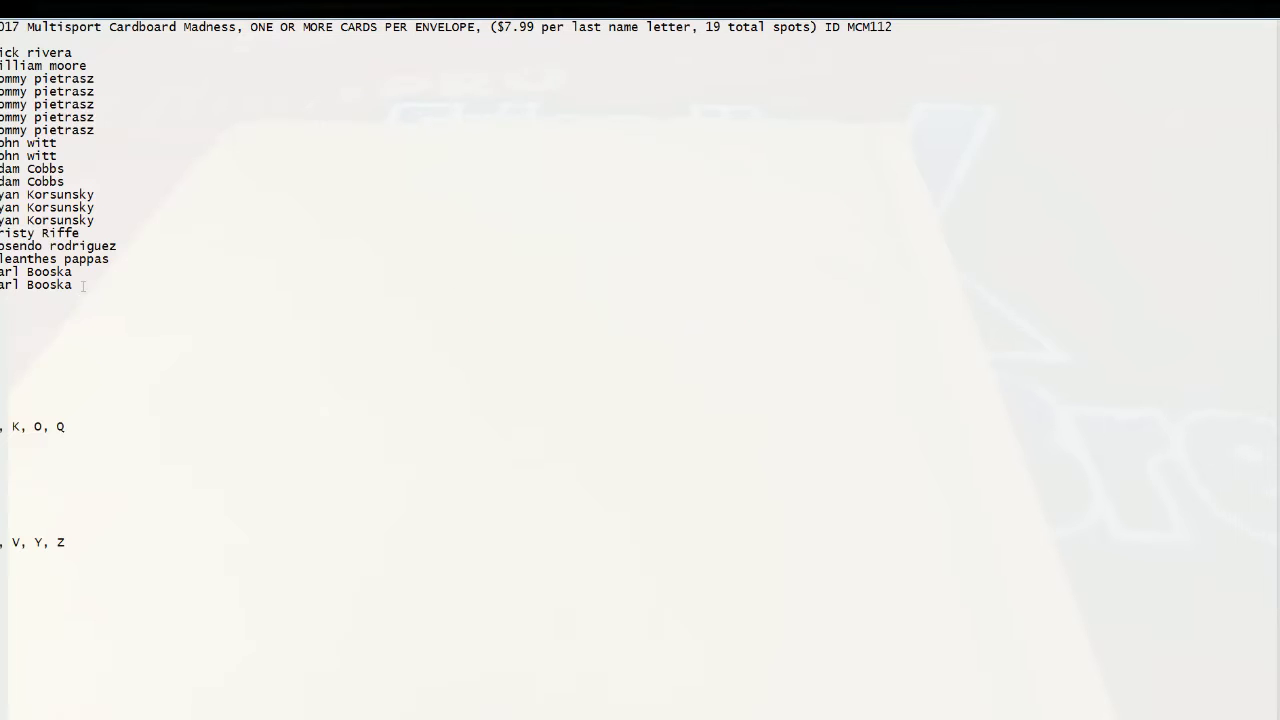
- Copy the 19 owner names from the text list and paste them into the List Randomizer's items field
{"action": "left_click_drag", "start_coordinate": [84, 287], "coordinate": [2, 52]}
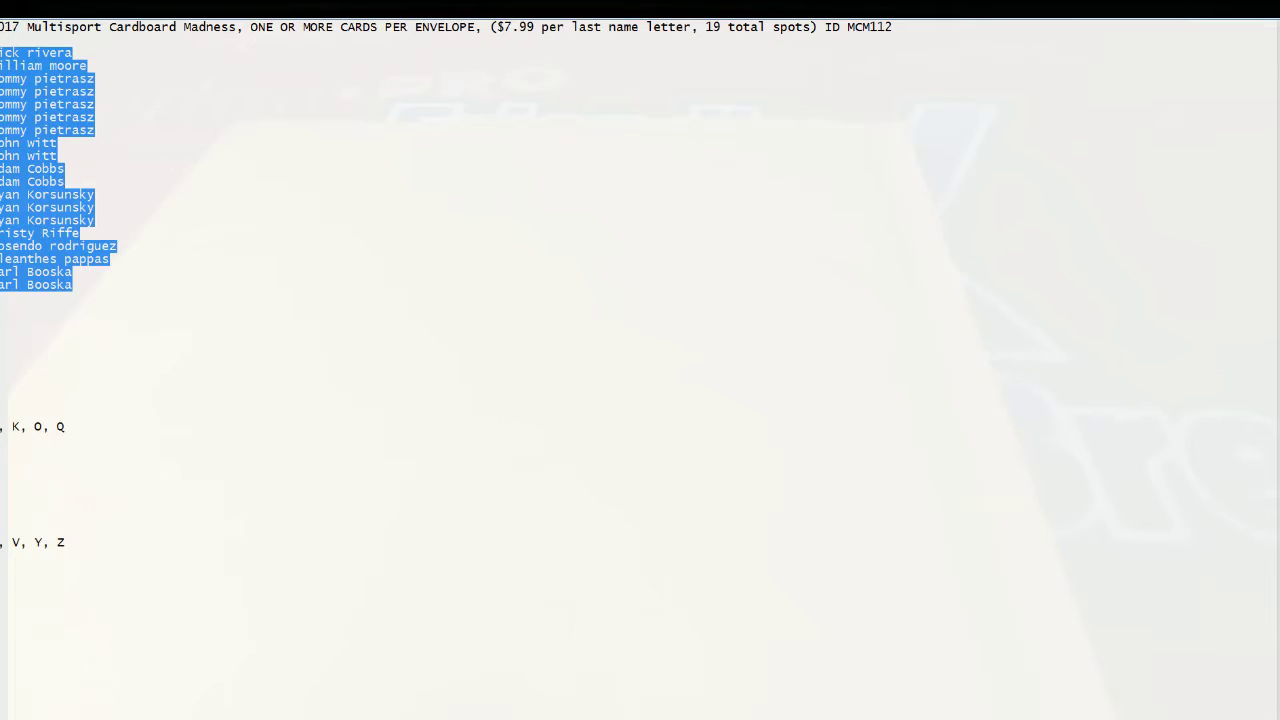
{"action": "right_click", "coordinate": [4, 58]}
{"action": "left_click", "coordinate": [42, 103]}
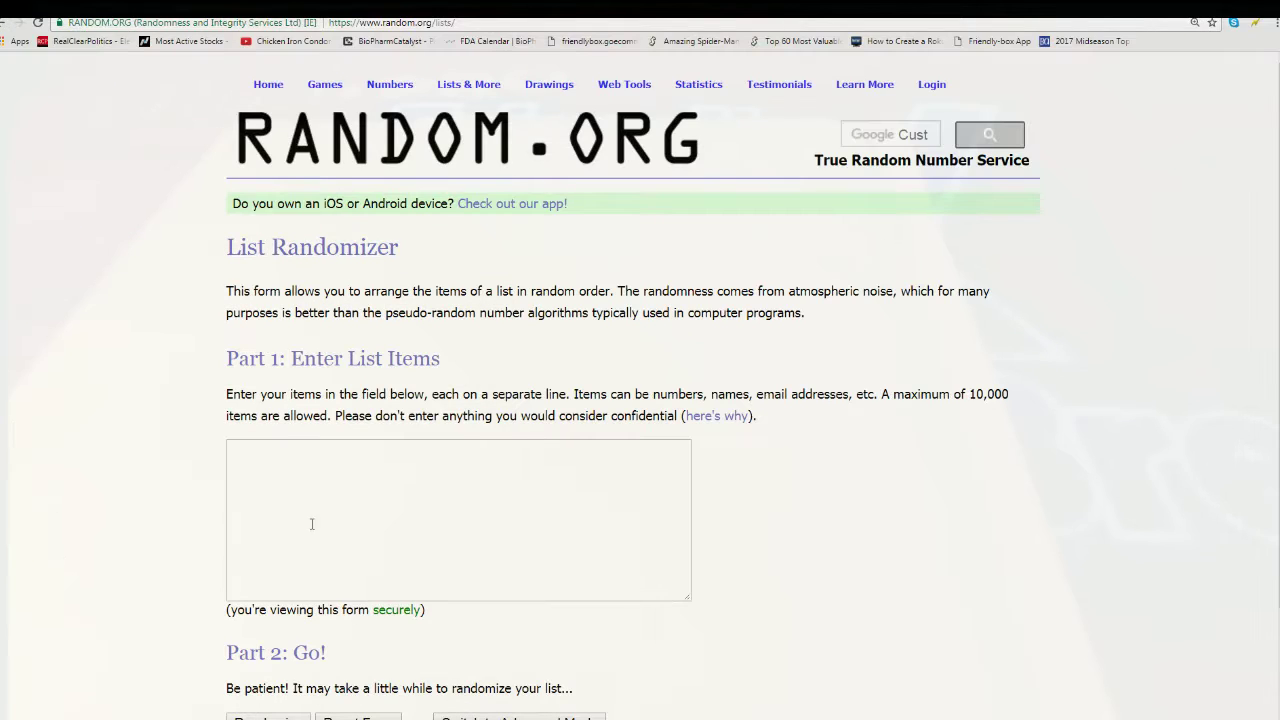
{"action": "left_click", "coordinate": [272, 484]}
{"action": "right_click", "coordinate": [272, 485]}
{"action": "left_click", "coordinate": [300, 535]}
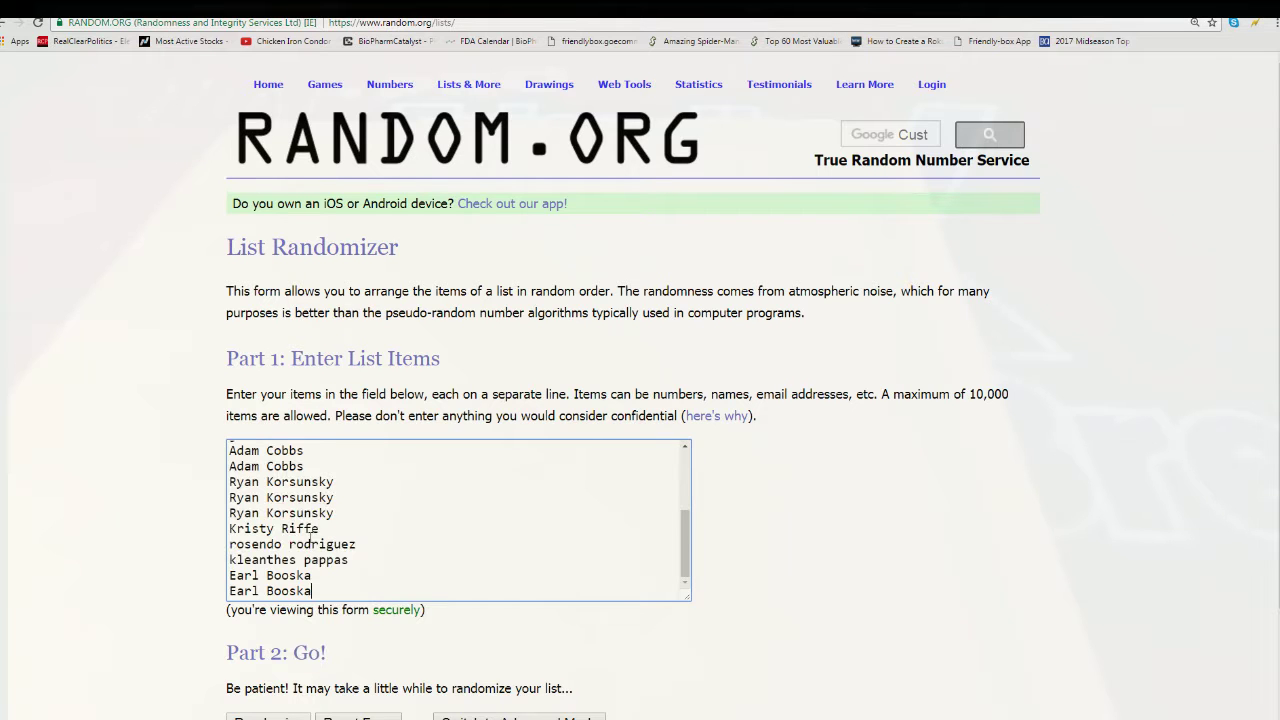
{"action": "scroll", "coordinate": [800, 555], "scroll_direction": "down", "scroll_amount": 2}
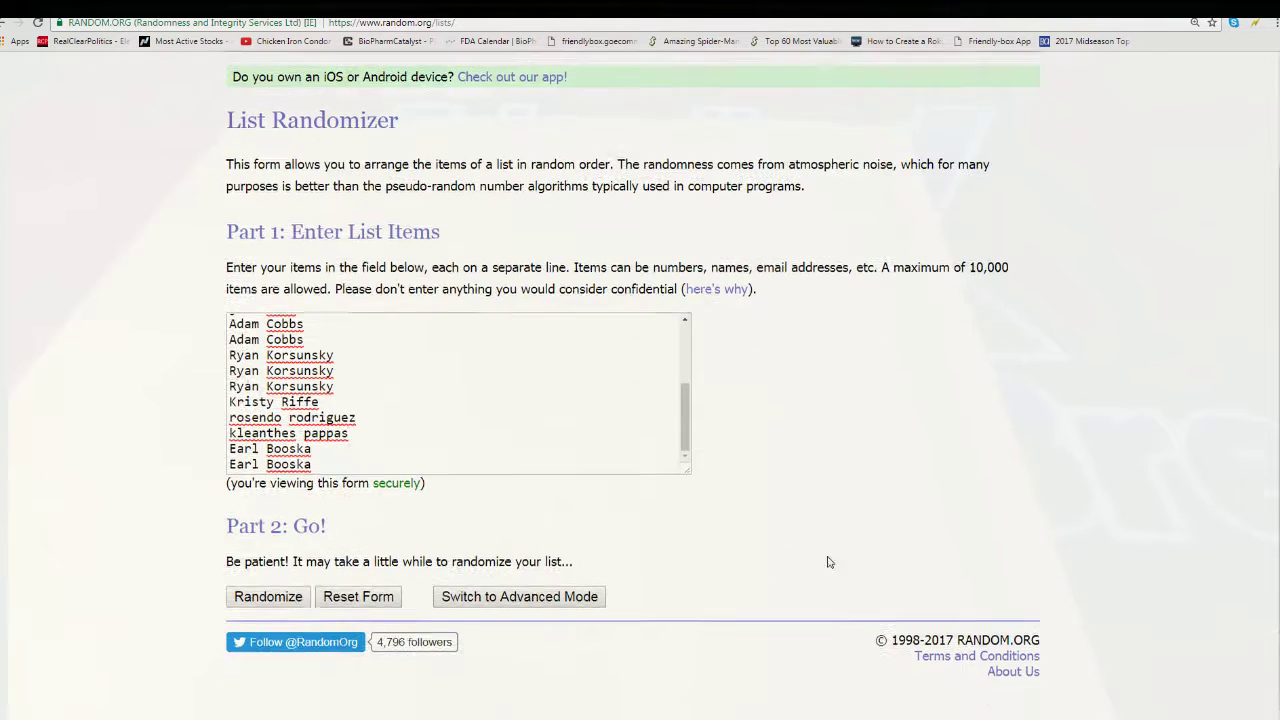
- Randomize the owner names, then reshuffle them with Again! five more times
{"action": "left_click", "coordinate": [279, 596]}
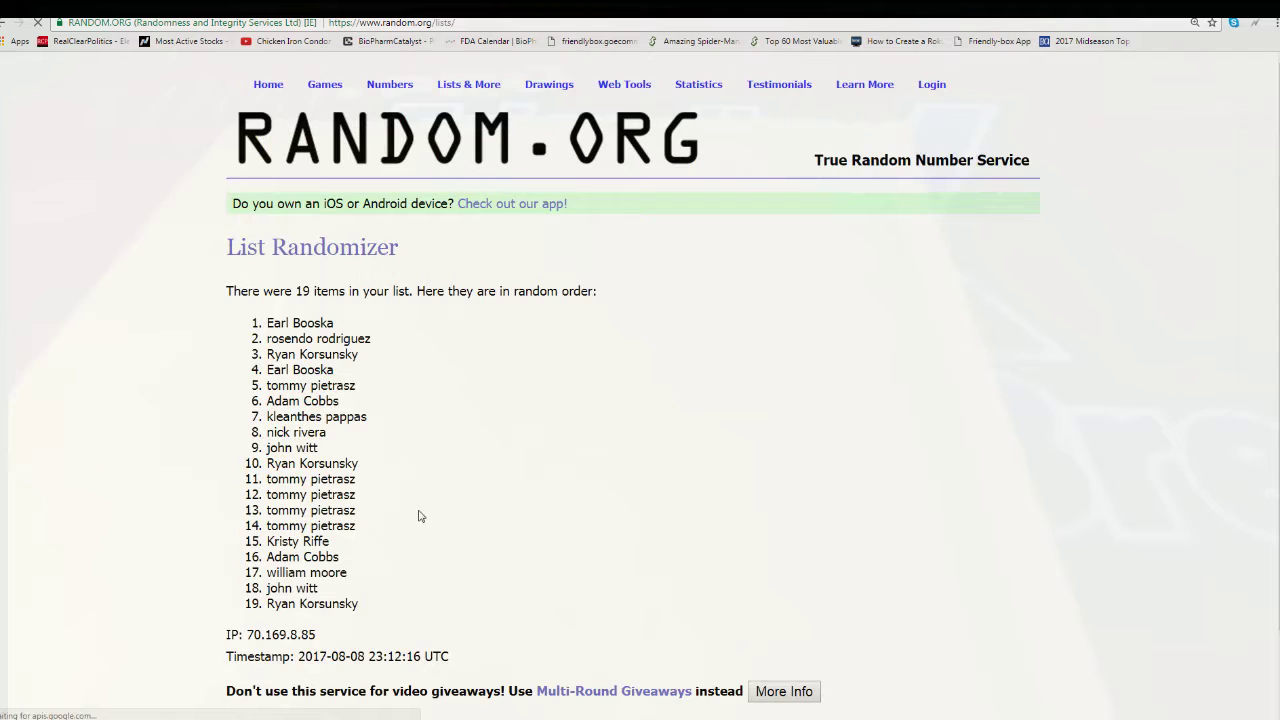
{"action": "scroll", "coordinate": [430, 512], "scroll_direction": "down", "scroll_amount": 2}
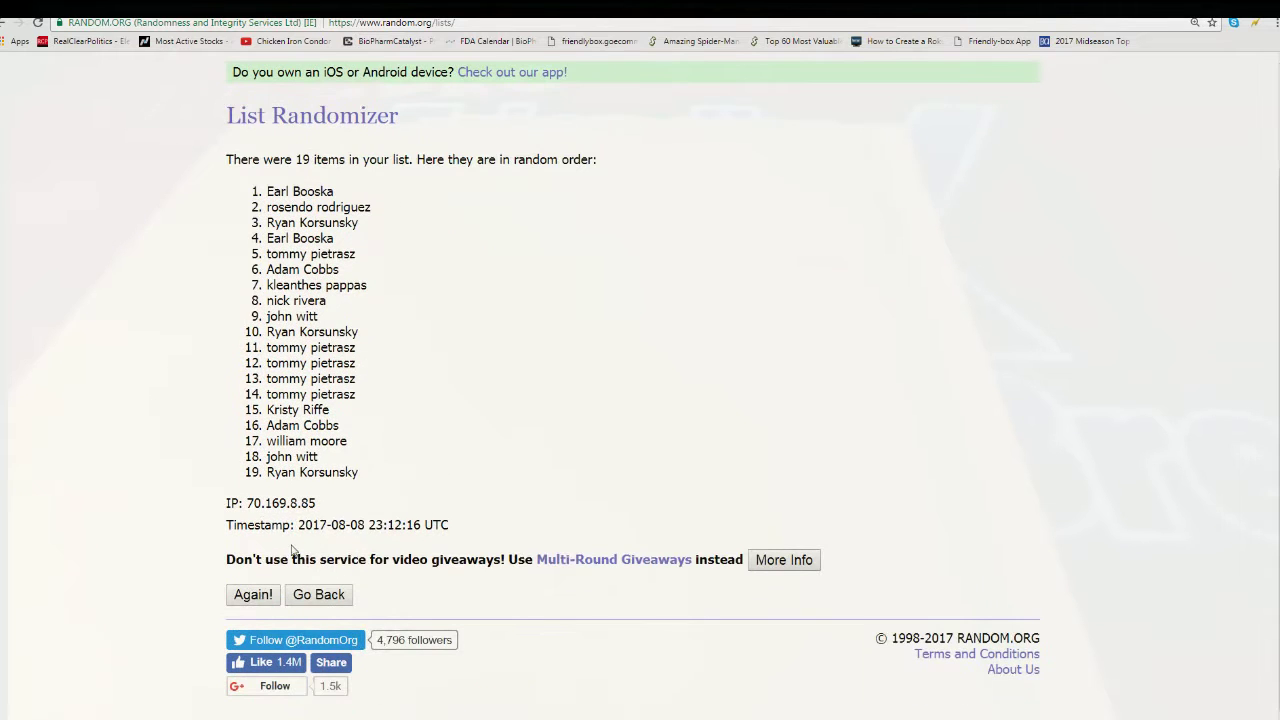
{"action": "left_click", "coordinate": [252, 598]}
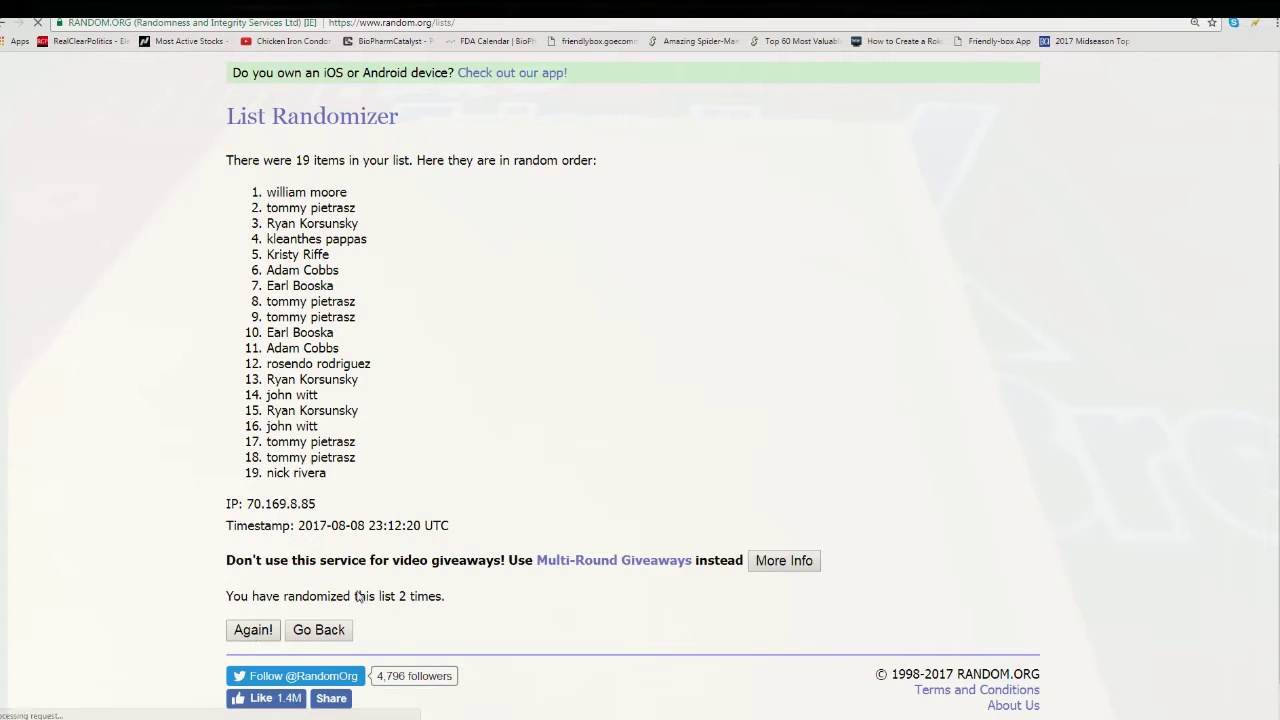
{"action": "left_click", "coordinate": [252, 630]}
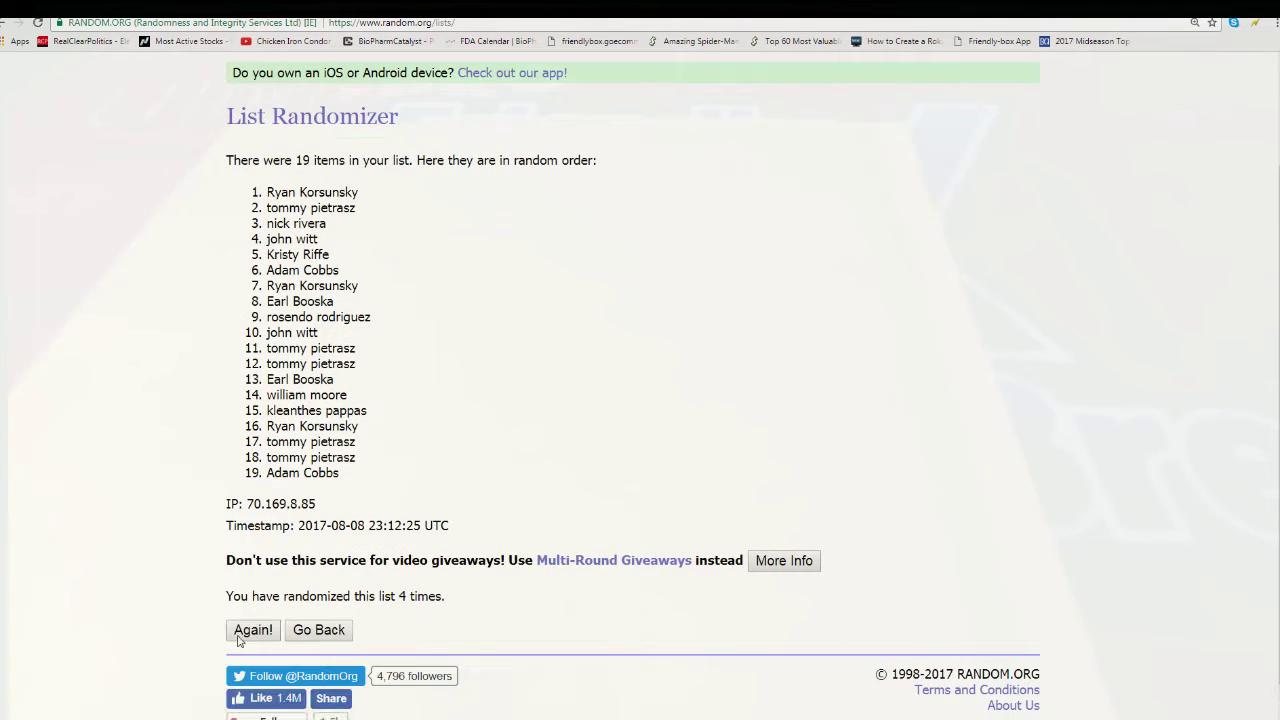
{"action": "left_click", "coordinate": [268, 628]}
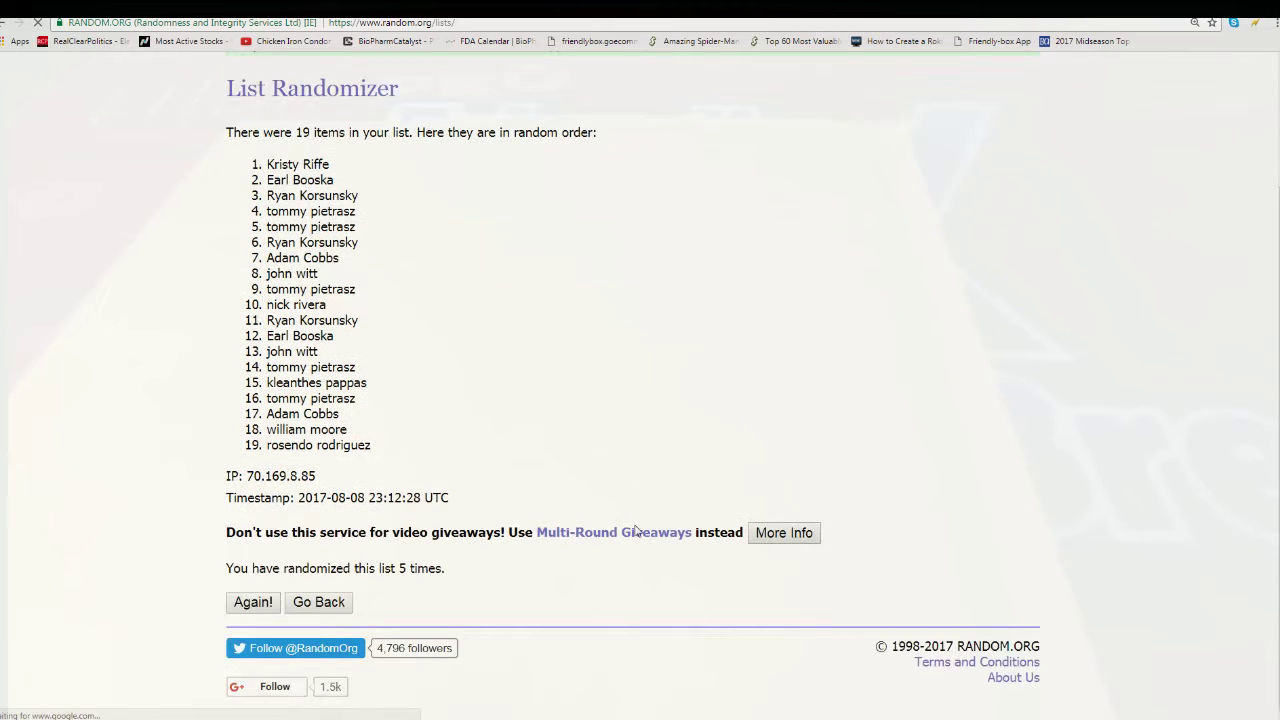
{"action": "left_click", "coordinate": [251, 604]}
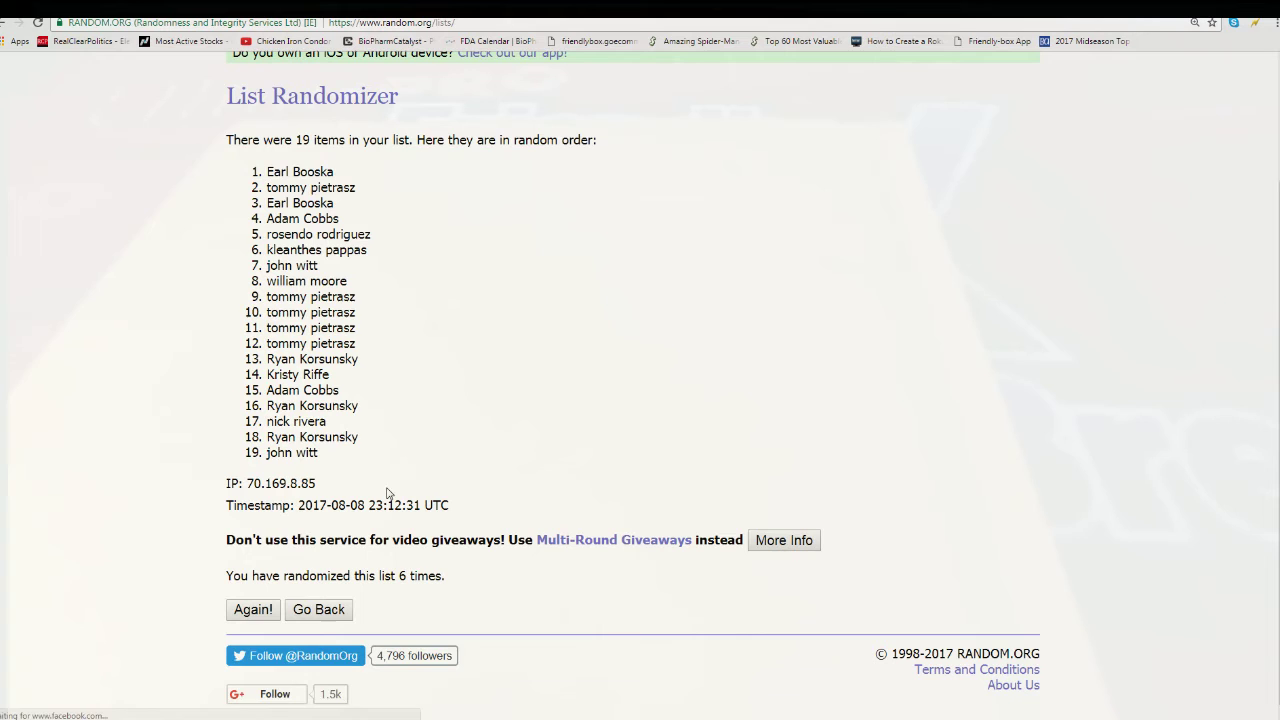
{"action": "left_click", "coordinate": [252, 609]}
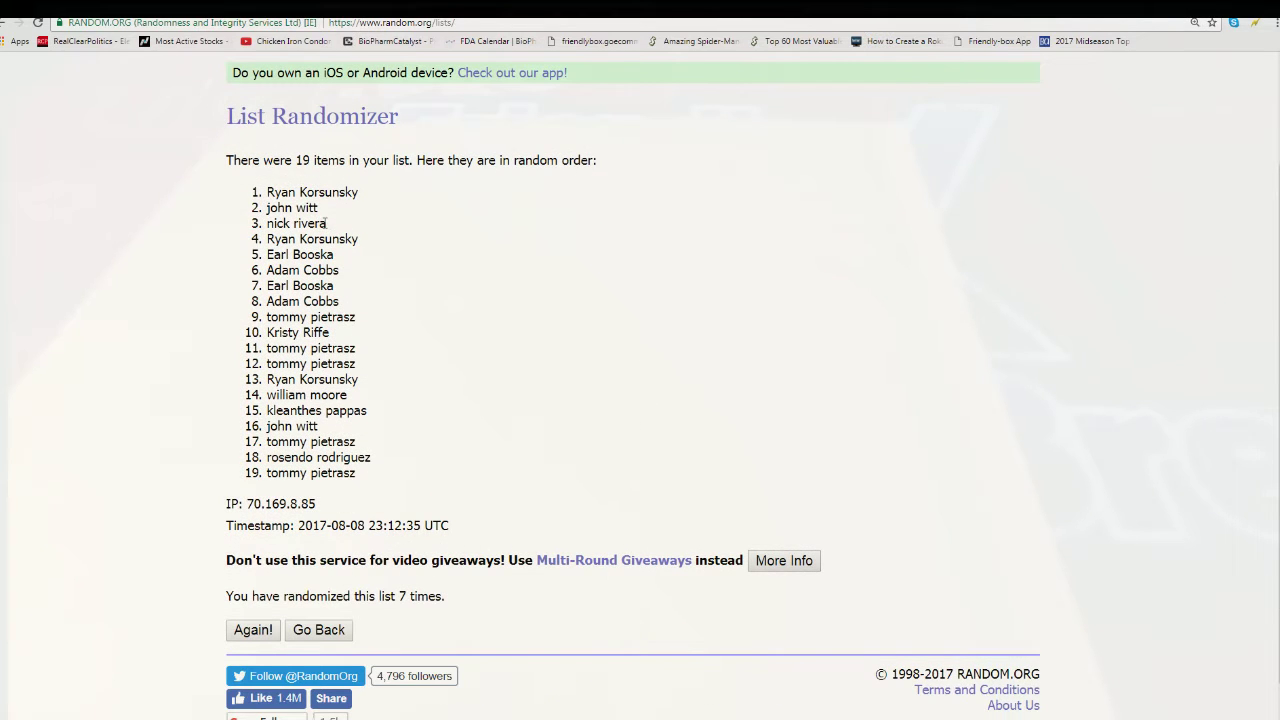
- Copy all 19 names of the final randomized list
{"action": "mouse_move", "coordinate": [266, 192]}
{"action": "left_mouse_down"}
{"action": "mouse_move", "coordinate": [318, 208]}
{"action": "mouse_move", "coordinate": [318, 426]}
{"action": "mouse_move", "coordinate": [356, 473]}
{"action": "left_mouse_up"}
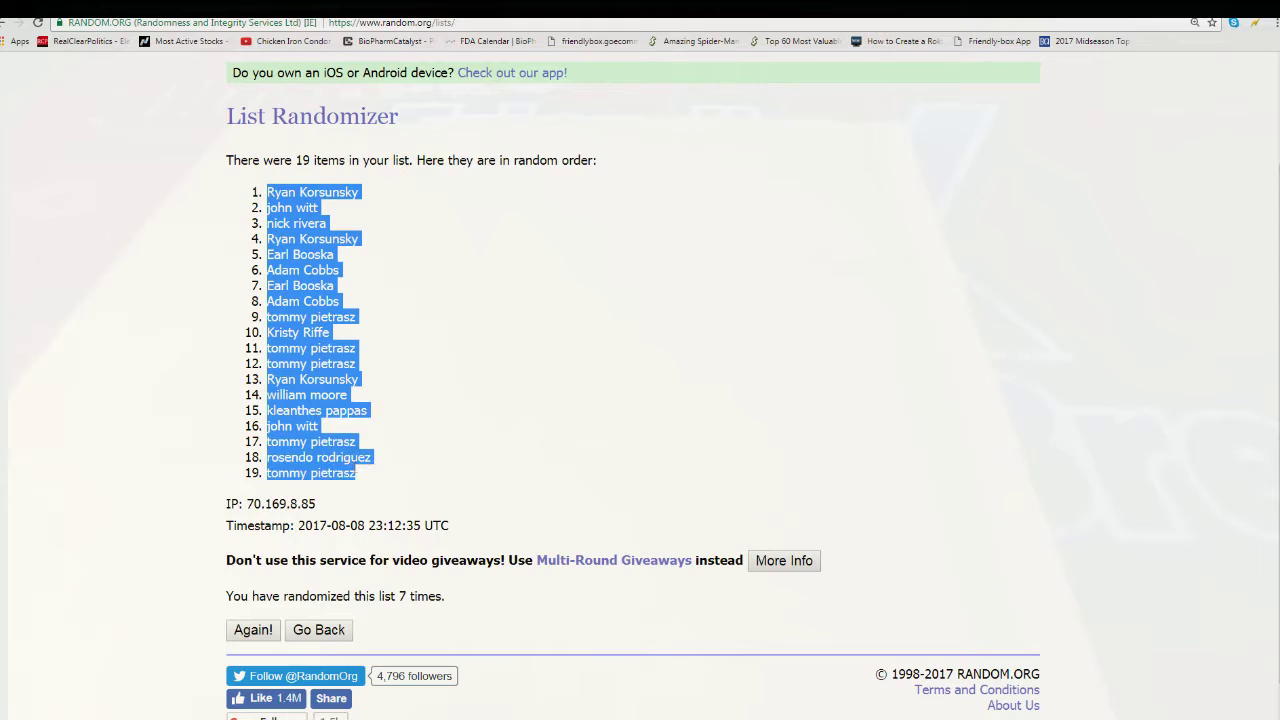
{"action": "right_click", "coordinate": [338, 368]}
{"action": "left_click", "coordinate": [366, 376]}
{"action": "key", "text": "alt+Tab"}
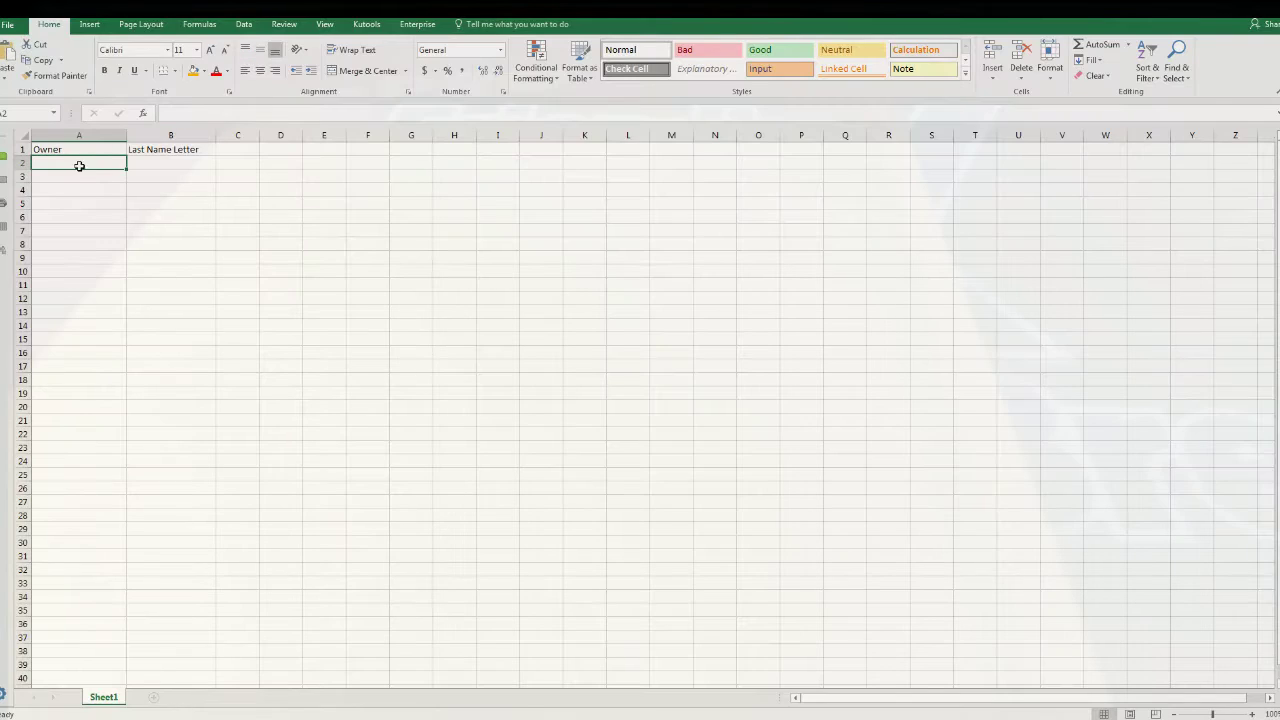
- Paste the randomized owners into A2:A20 and widen column A to fit the names
{"action": "right_click", "coordinate": [80, 165]}
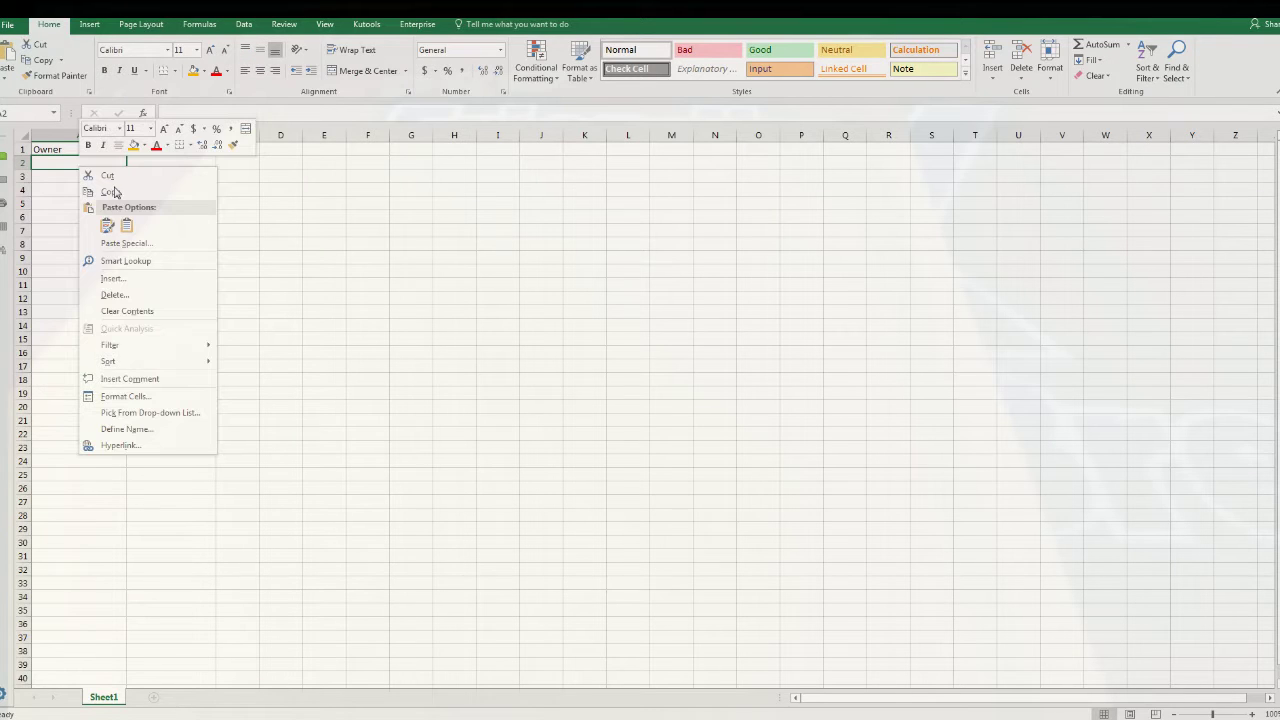
{"action": "left_click", "coordinate": [107, 228]}
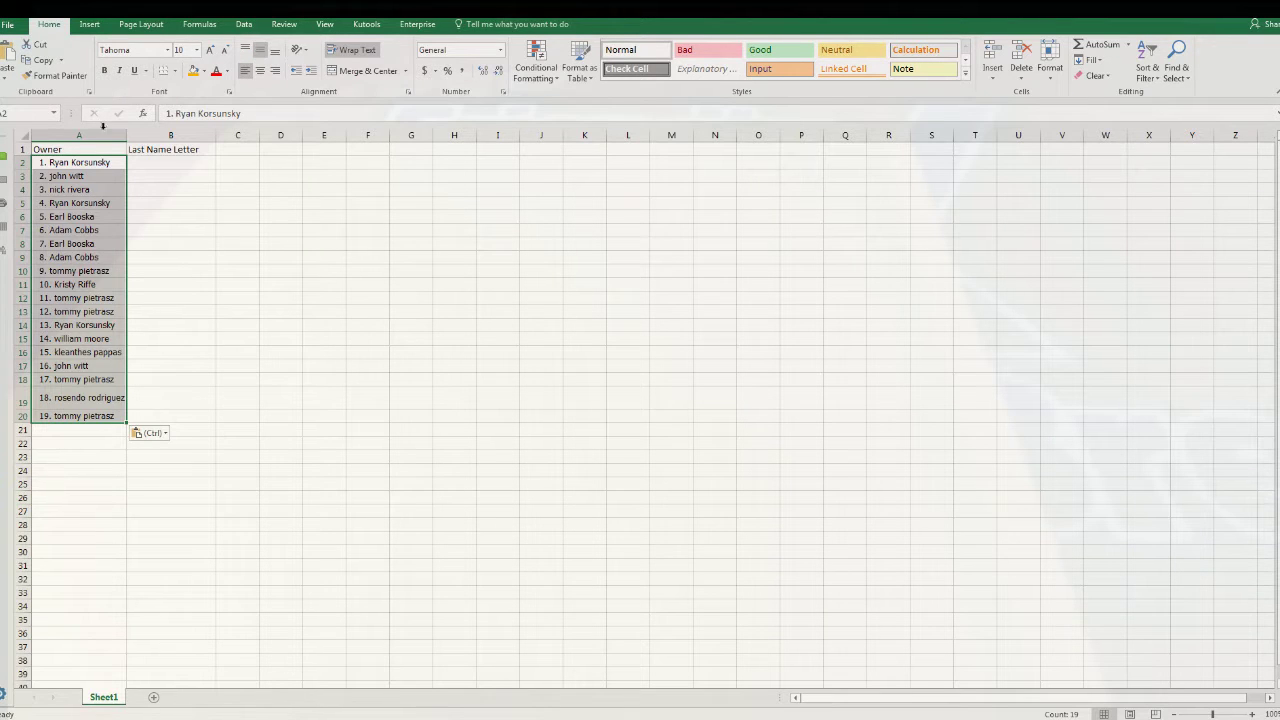
{"action": "left_click", "coordinate": [121, 131]}
{"action": "left_click_drag", "start_coordinate": [126, 134], "coordinate": [162, 134]}
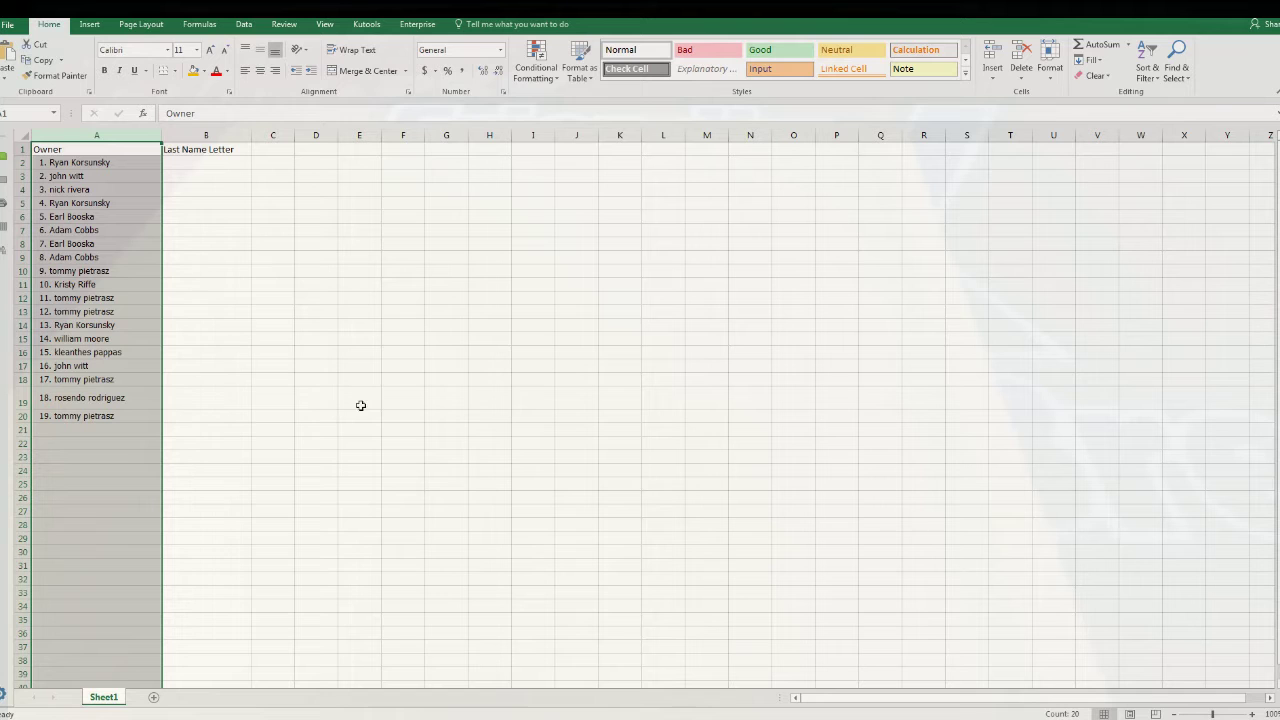
{"action": "scroll", "coordinate": [650, 581], "scroll_direction": "up", "scroll_amount": 8, "text": "ctrl"}
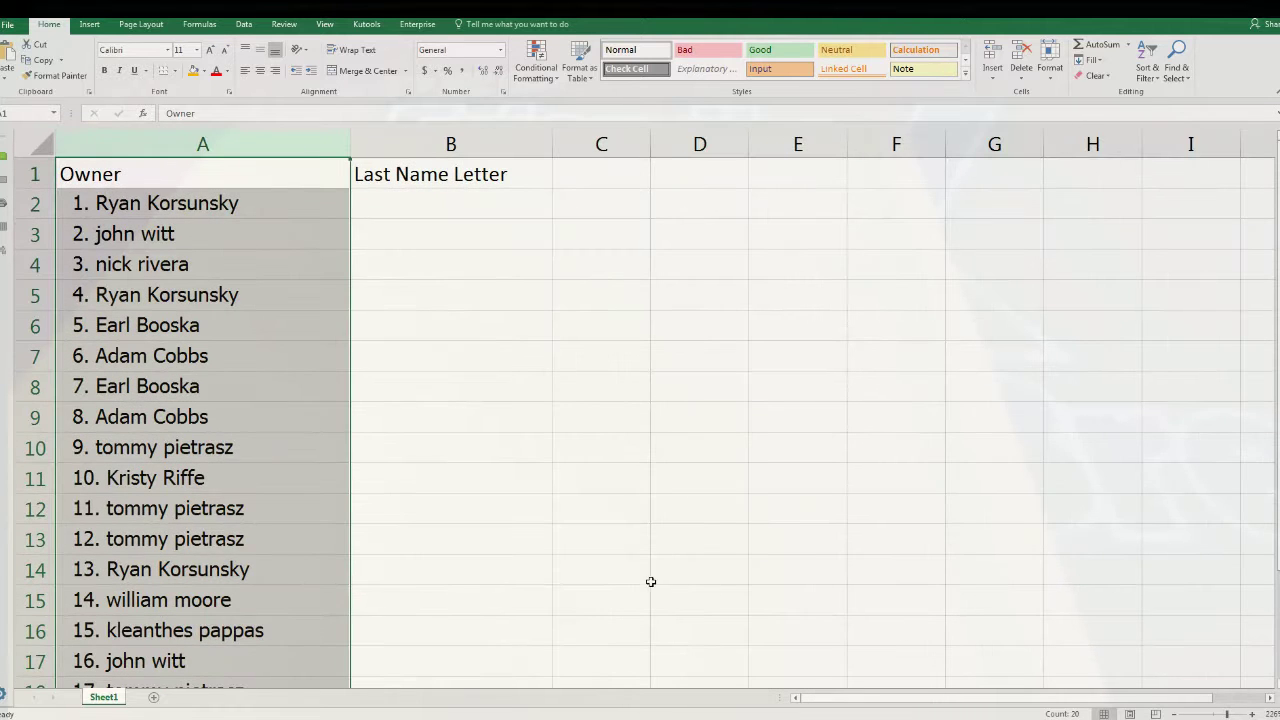
- Zoom the sheet out and shorten row 19 to match the other rows
{"action": "left_click", "coordinate": [1175, 714]}
{"action": "left_click", "coordinate": [1175, 714]}
{"action": "left_click", "coordinate": [1175, 714]}
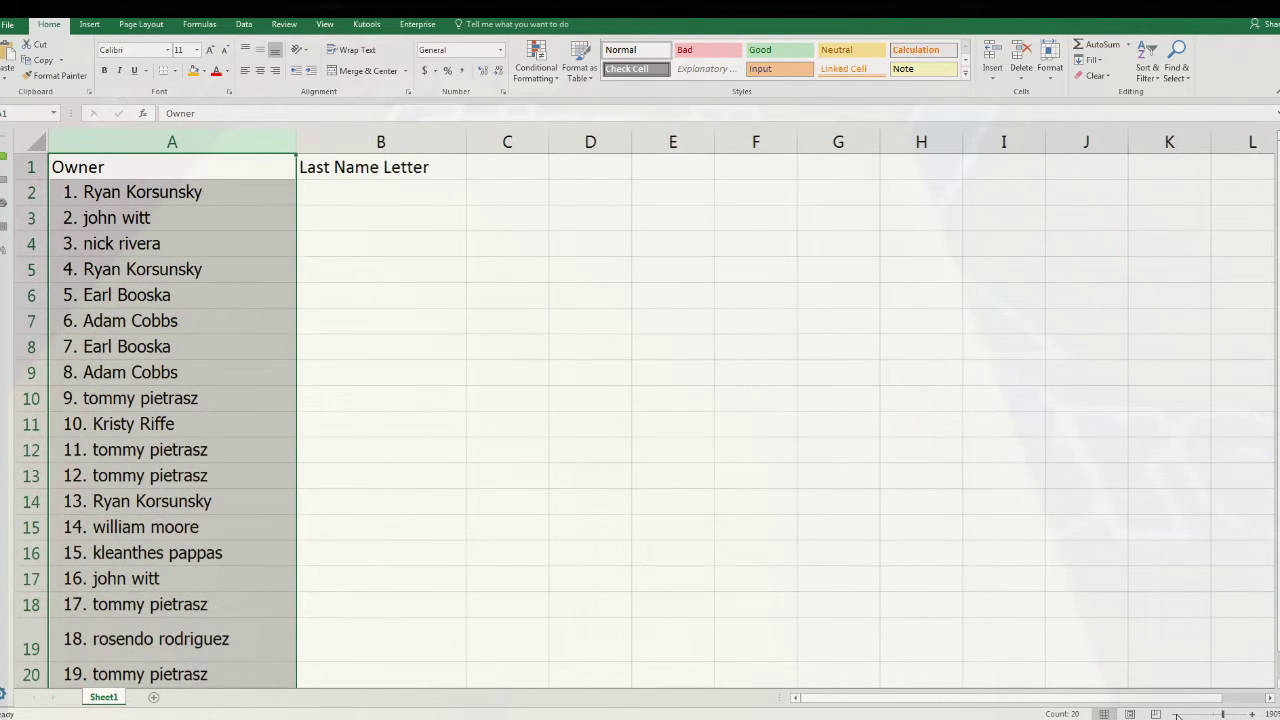
{"action": "left_click", "coordinate": [1175, 714]}
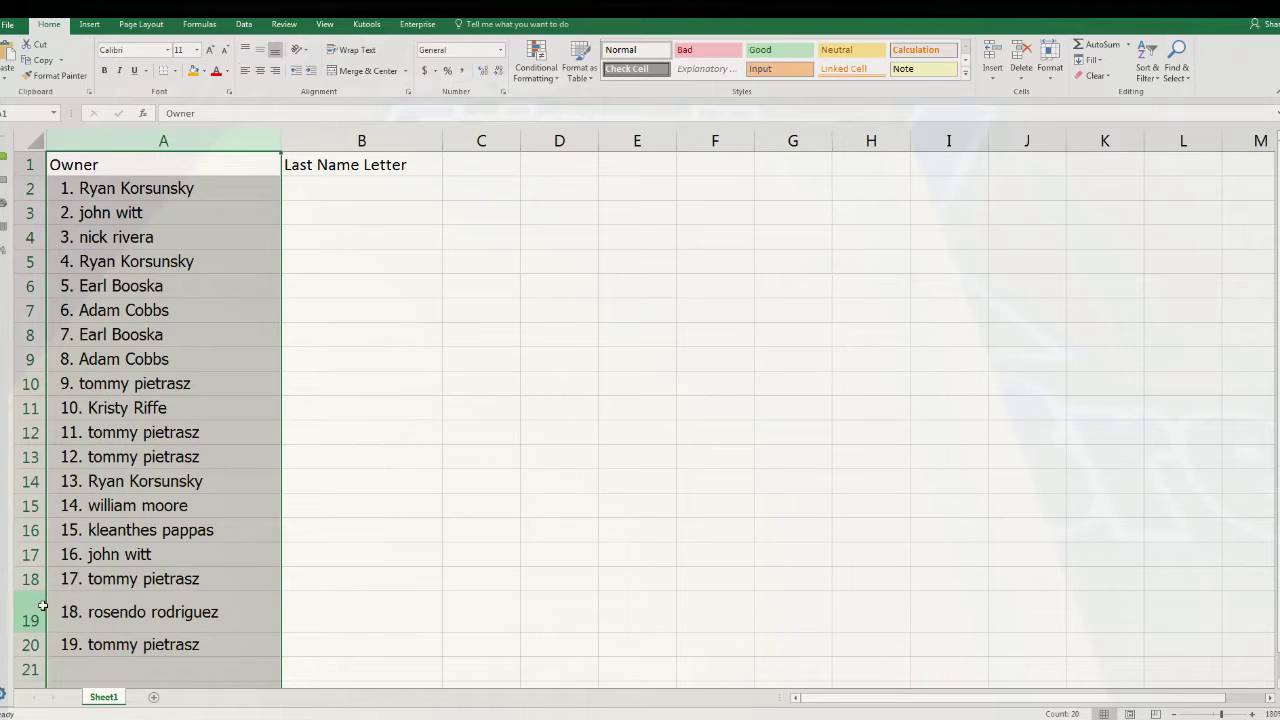
{"action": "left_click", "coordinate": [31, 614]}
{"action": "left_click_drag", "start_coordinate": [31, 632], "coordinate": [40, 617]}
{"action": "left_click", "coordinate": [296, 188]}
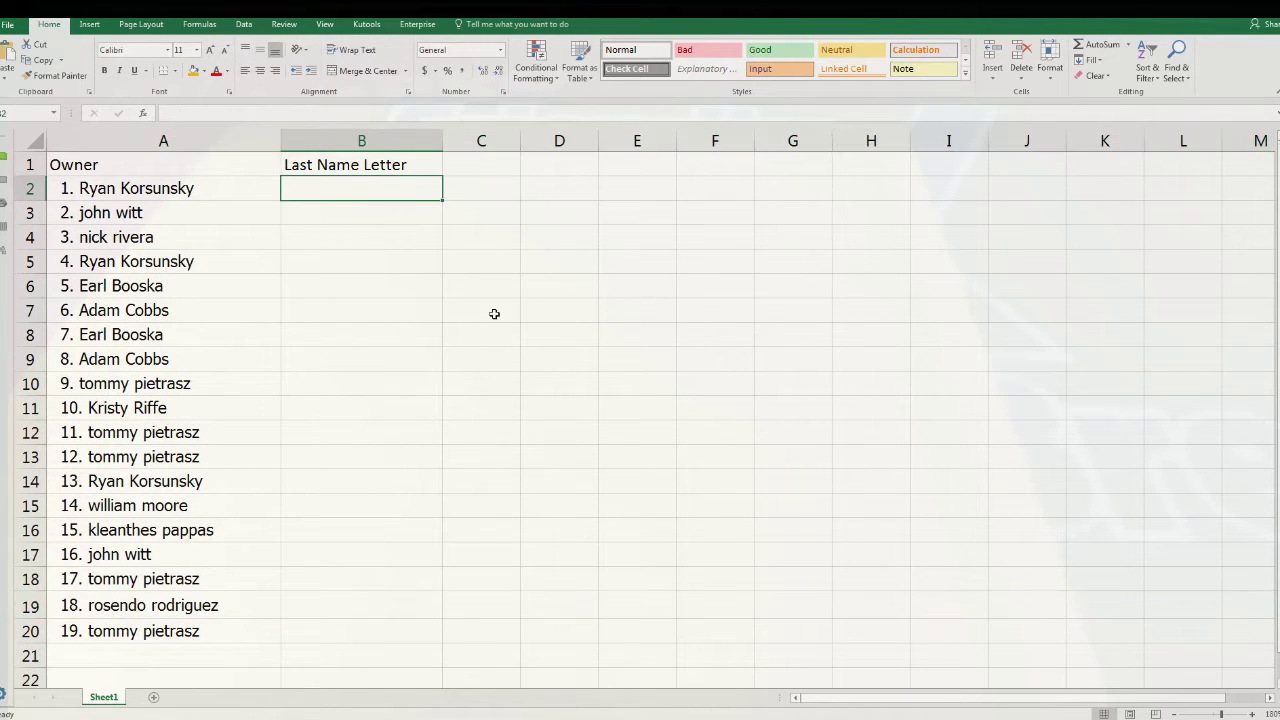
{"action": "key", "text": "alt+Tab"}
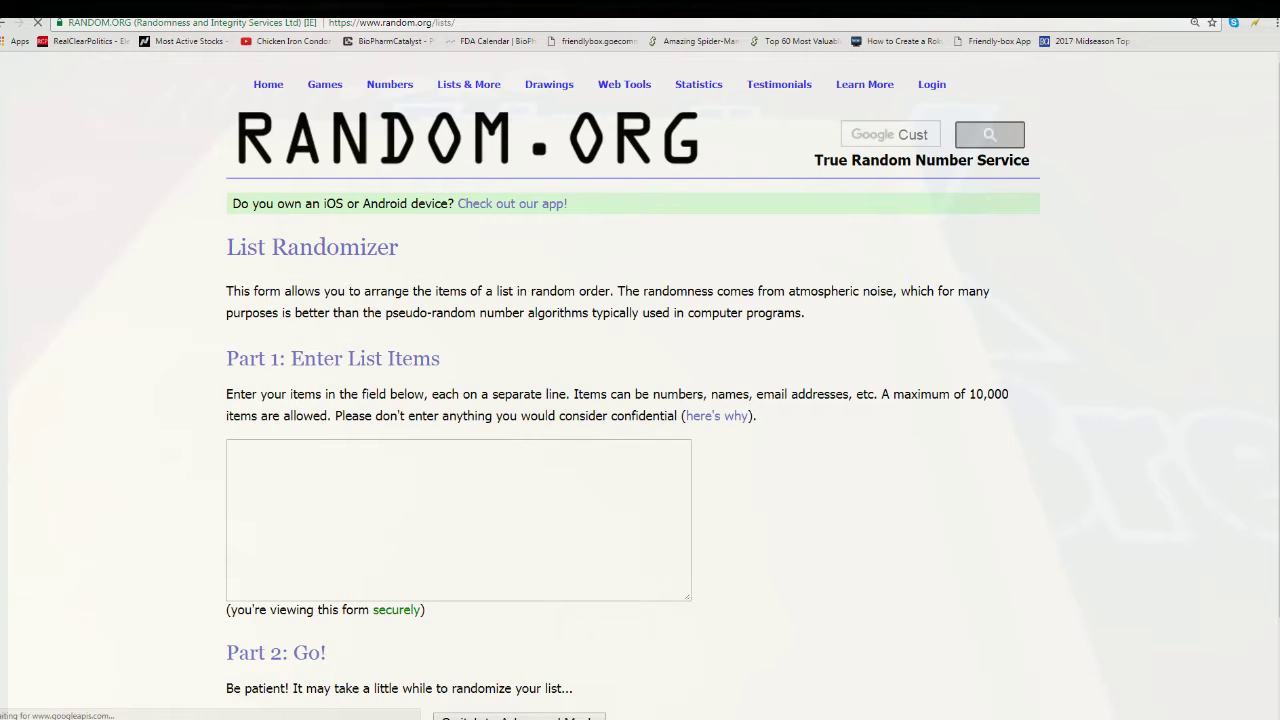
- Copy the last-name letter lines from the notes and paste them into the List Randomizer field
{"action": "key", "text": "alt+Tab"}
{"action": "left_click_drag", "start_coordinate": [3, 551], "coordinate": [30, 360]}
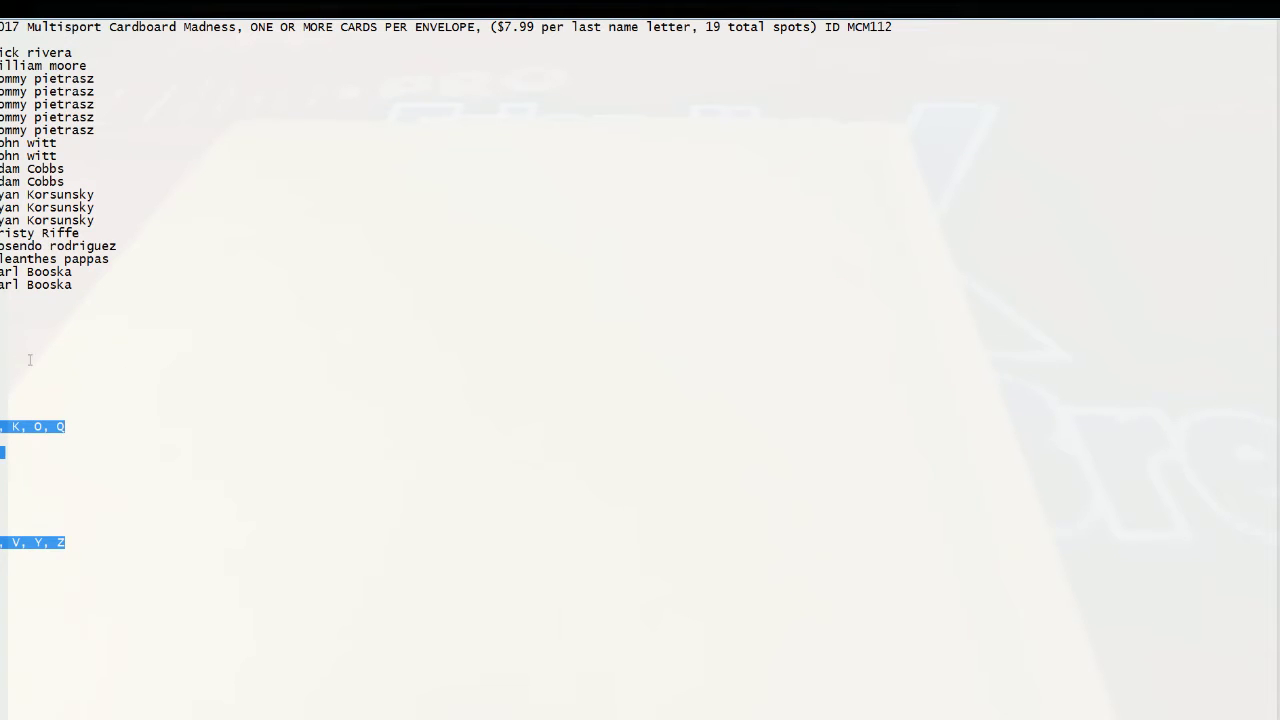
{"action": "right_click", "coordinate": [3, 322]}
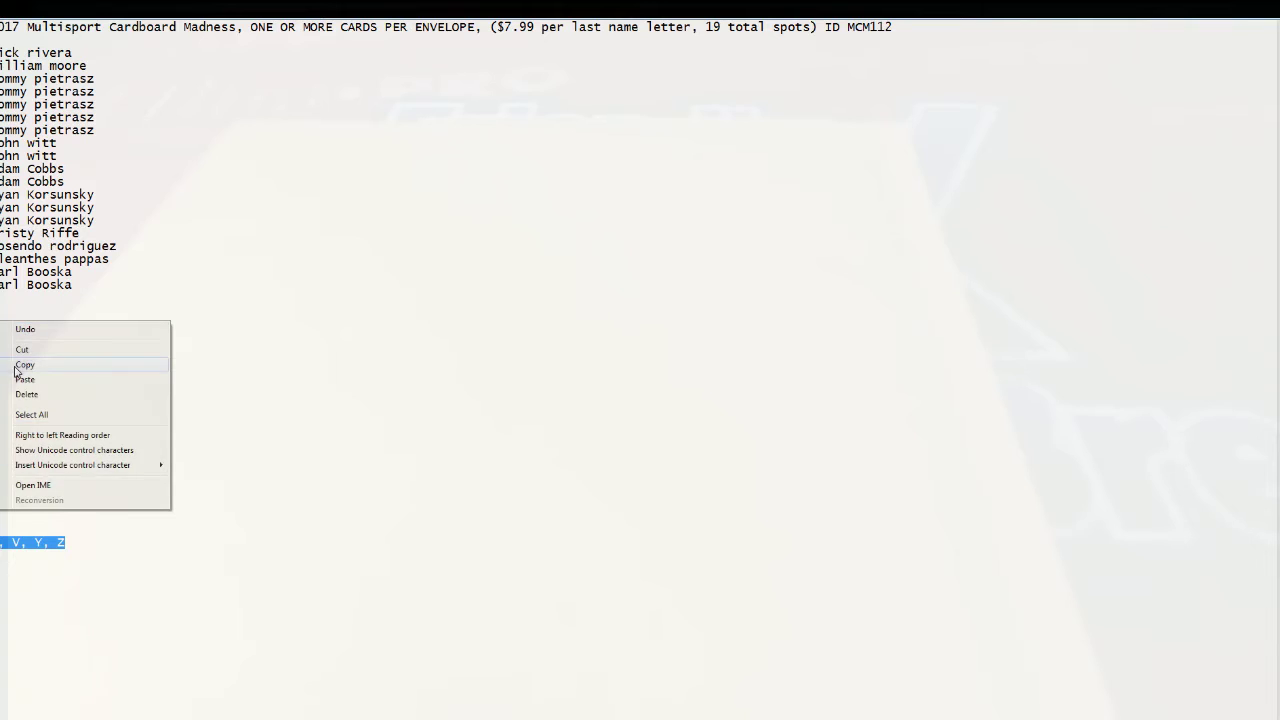
{"action": "left_click", "coordinate": [20, 364]}
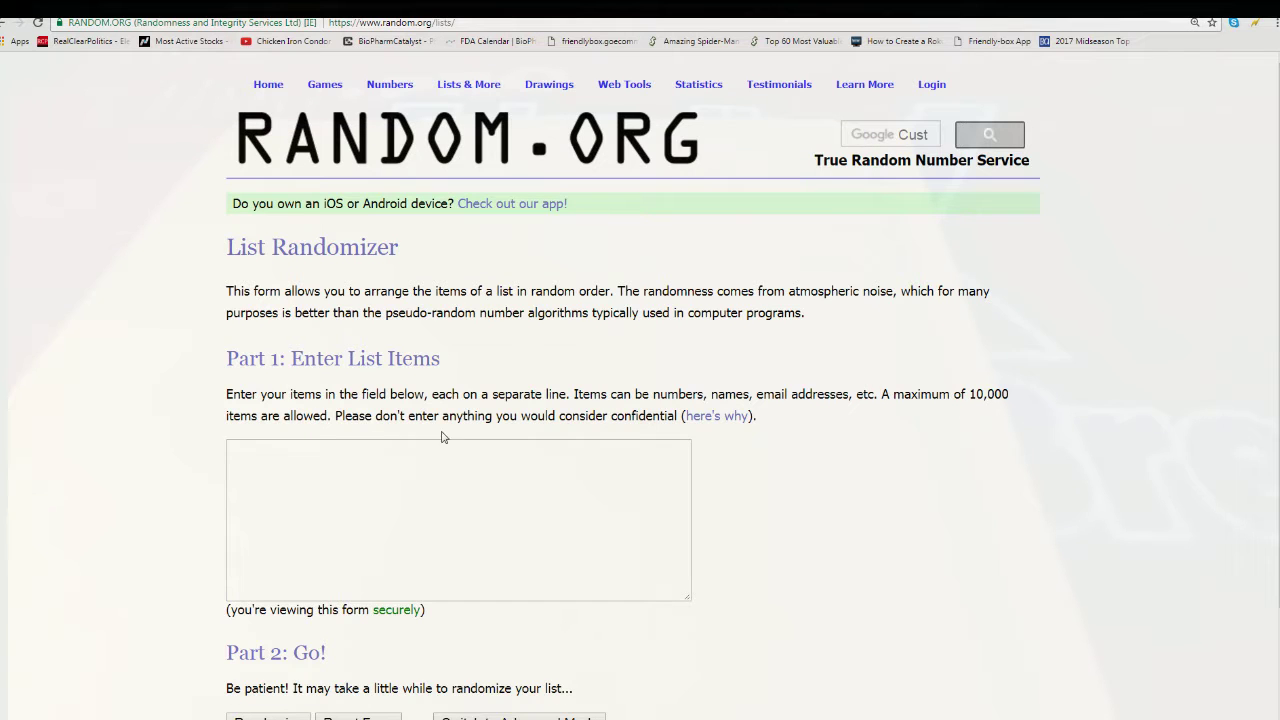
{"action": "right_click", "coordinate": [301, 450]}
{"action": "left_click", "coordinate": [430, 531]}
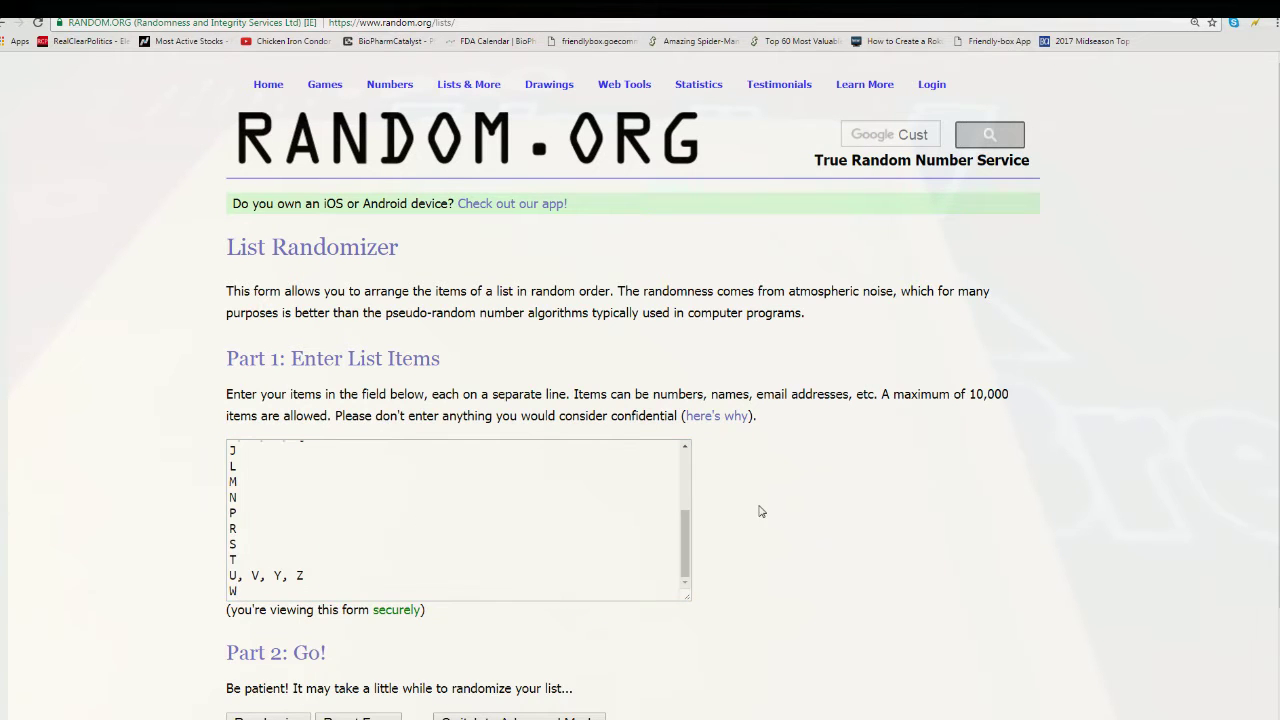
{"action": "scroll", "coordinate": [703, 518], "scroll_direction": "down", "scroll_amount": 1}
{"action": "scroll", "coordinate": [703, 518], "scroll_direction": "down", "scroll_amount": 1}
- Randomize the letter list and reshuffle it until it starts W, B, I K O Q
{"action": "left_click", "coordinate": [244, 592]}
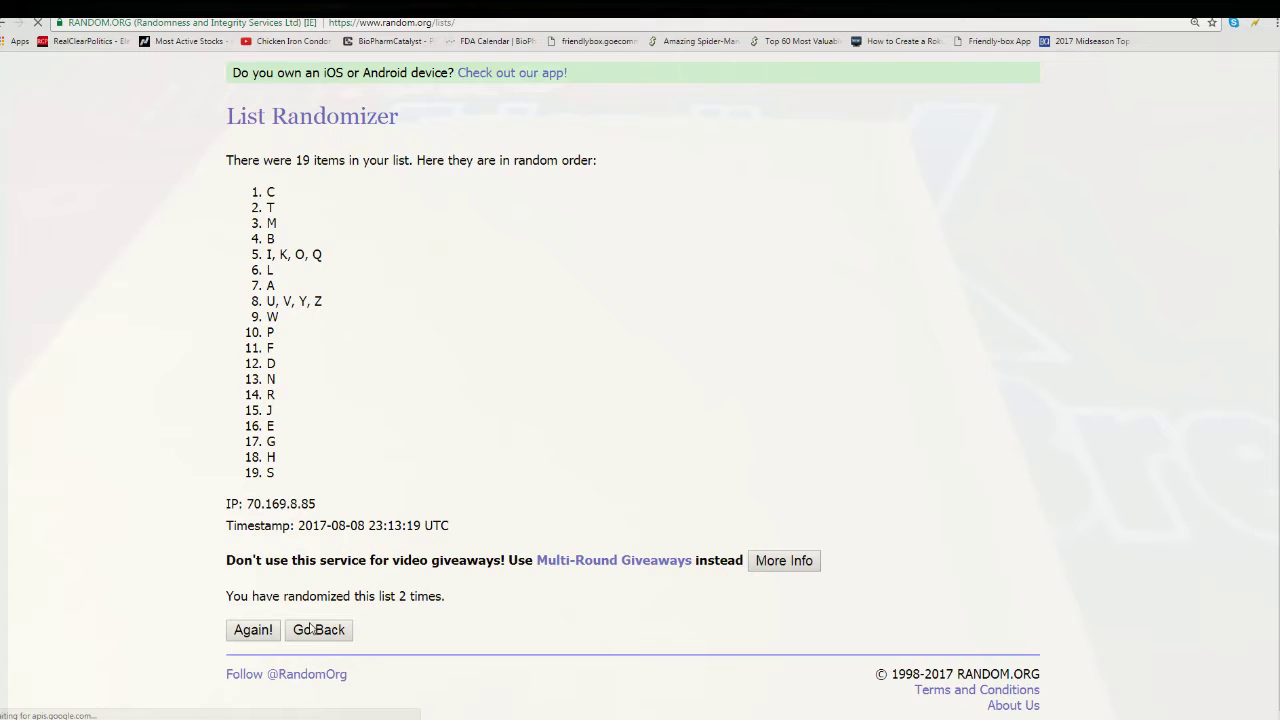
{"action": "left_click", "coordinate": [253, 630]}
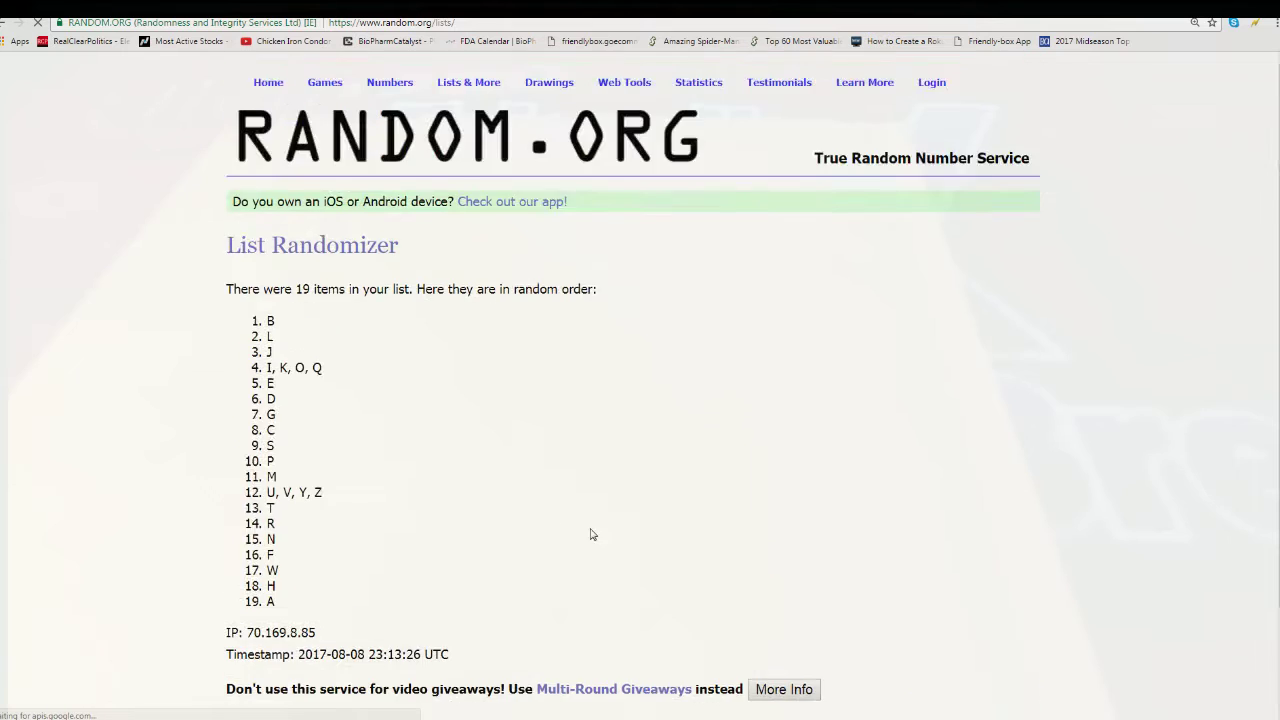
{"action": "left_click", "coordinate": [255, 632]}
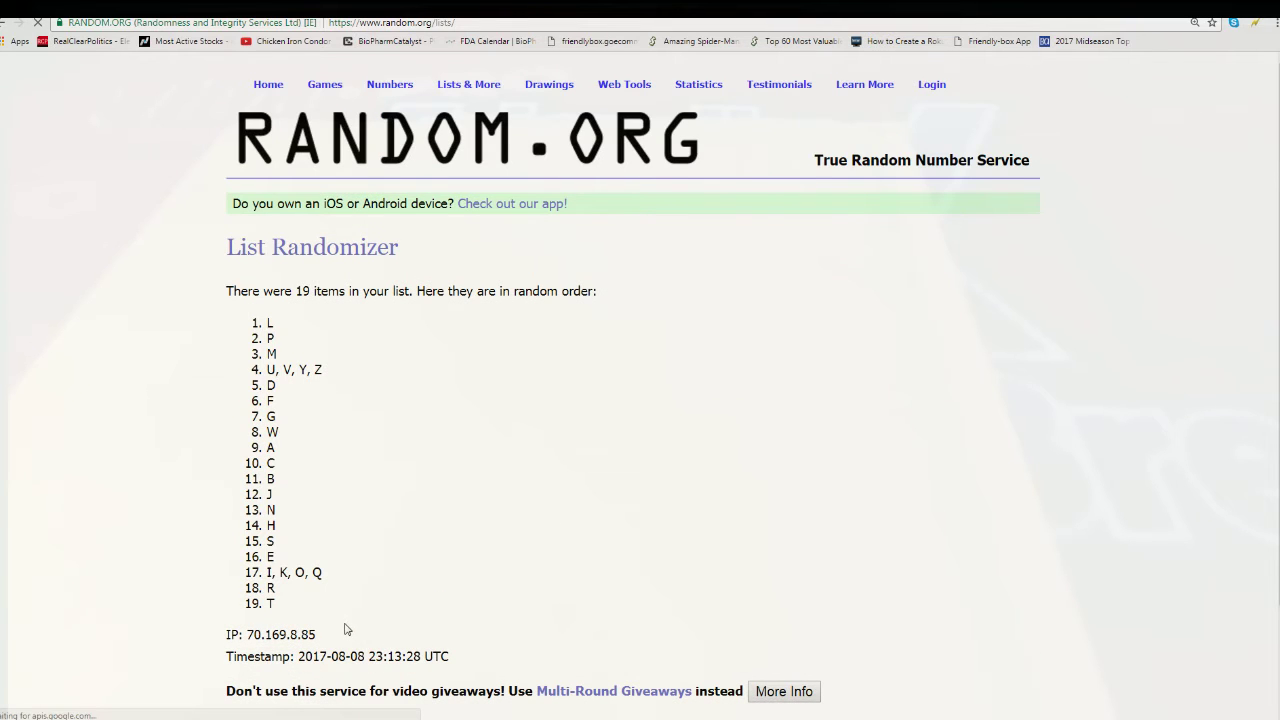
{"action": "scroll", "coordinate": [600, 583], "scroll_direction": "down", "scroll_amount": 2}
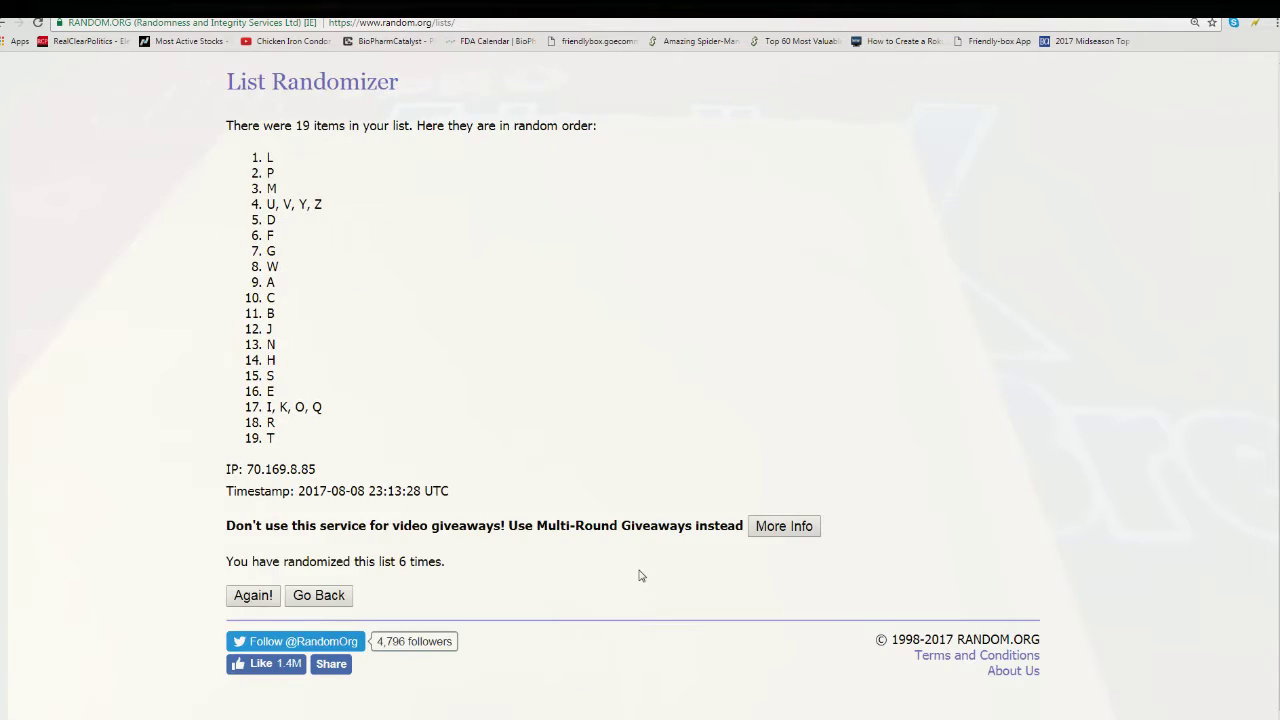
{"action": "left_click", "coordinate": [253, 595]}
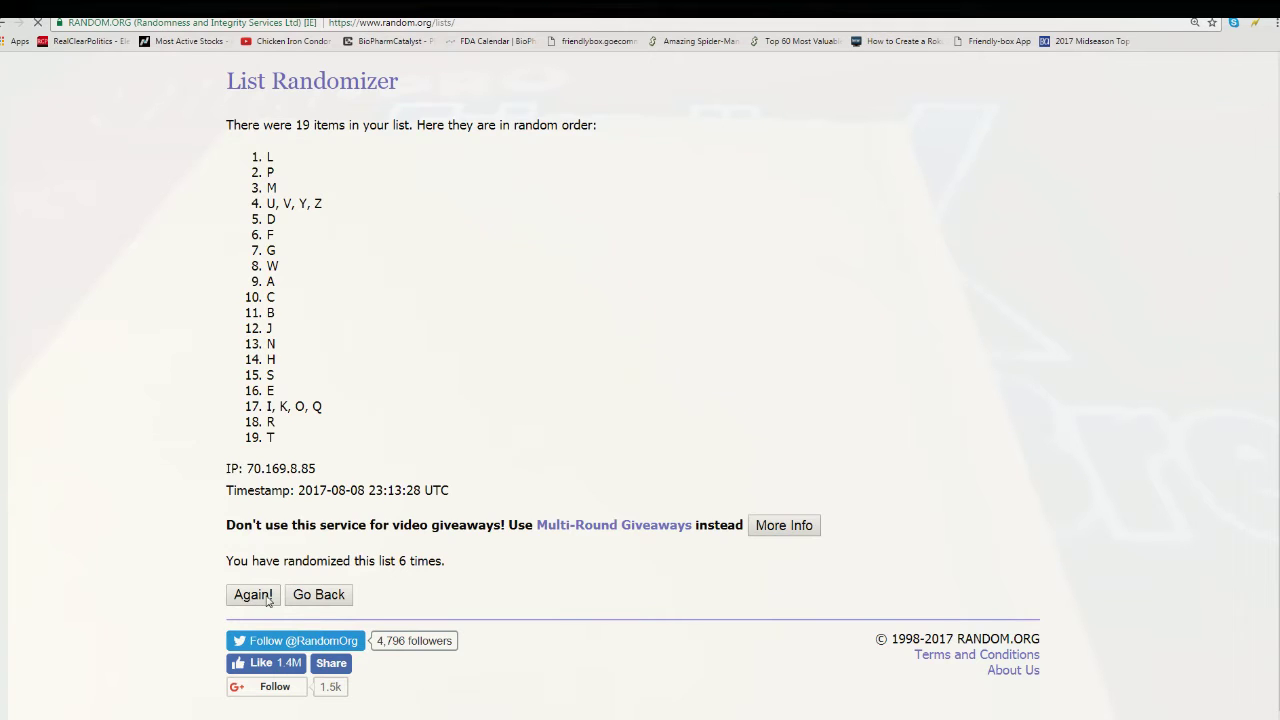
{"action": "scroll", "coordinate": [389, 355], "scroll_direction": "down", "scroll_amount": 1}
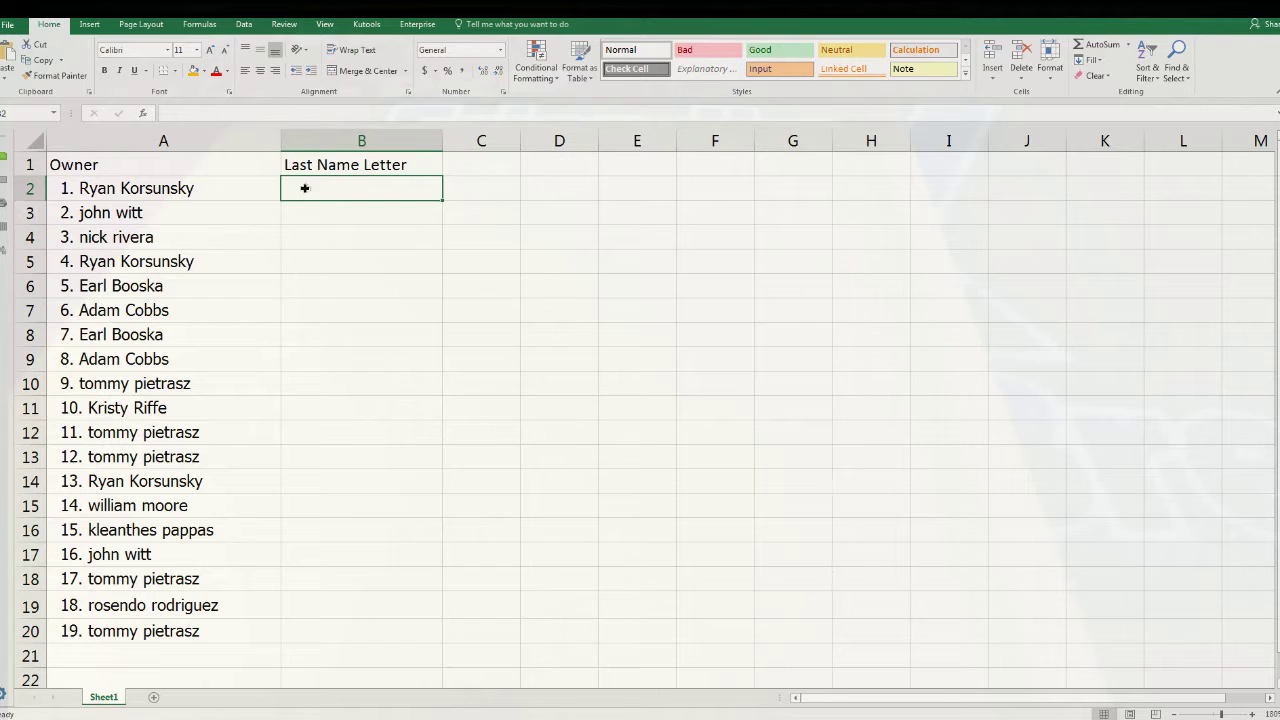
- Paste the shuffled letter groups into B2:B20 and narrow column A to about 20.29 width
{"action": "right_click", "coordinate": [304, 188]}
{"action": "left_click", "coordinate": [335, 249]}
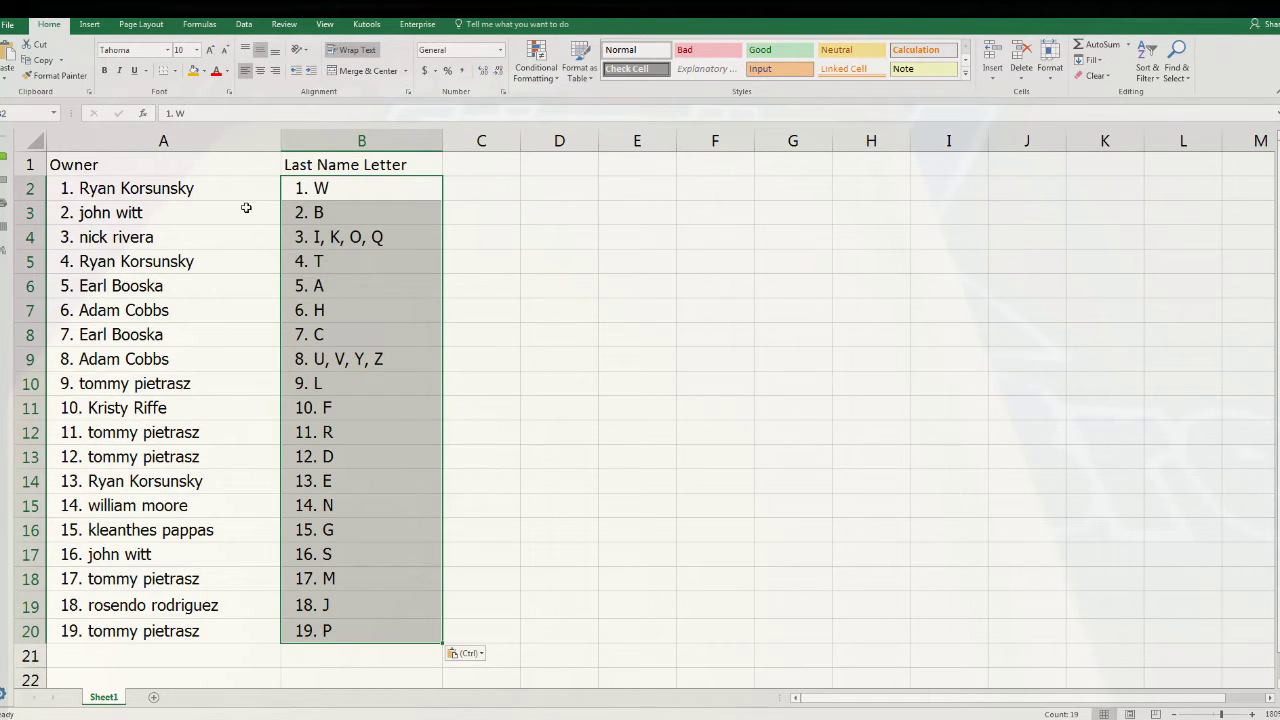
{"action": "left_click", "coordinate": [269, 136]}
{"action": "left_click_drag", "start_coordinate": [280, 137], "coordinate": [226, 157]}
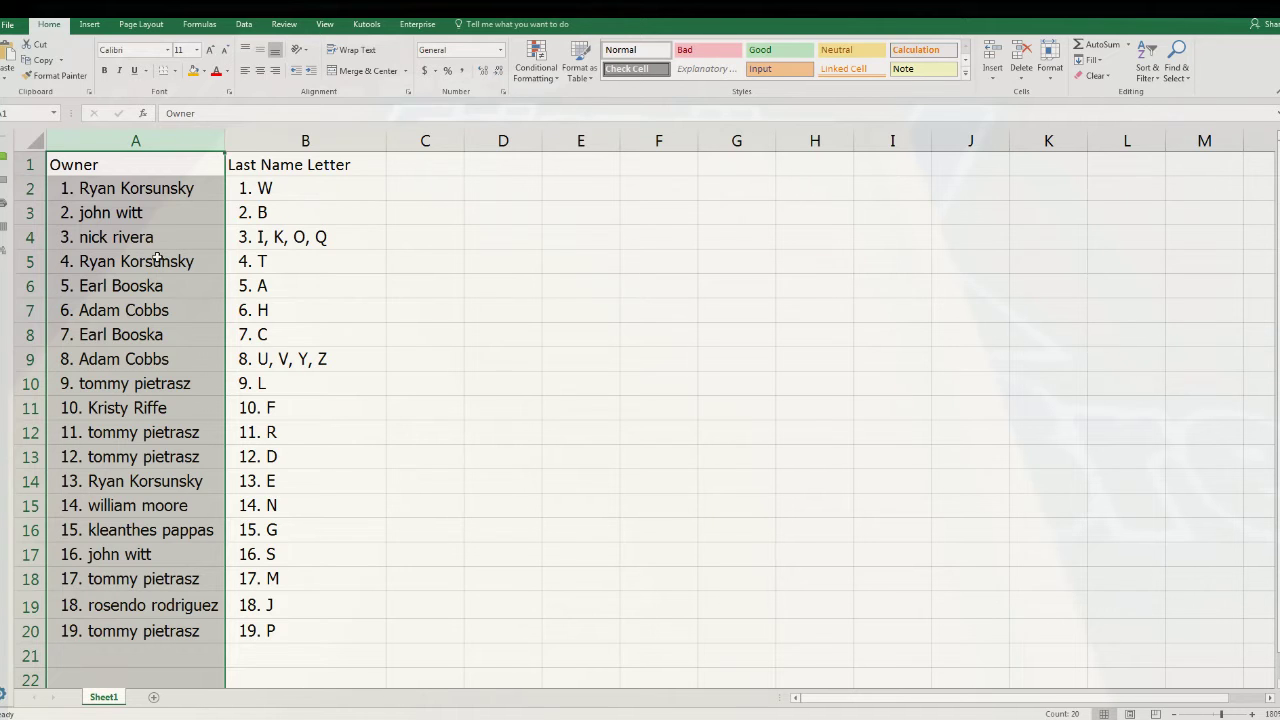